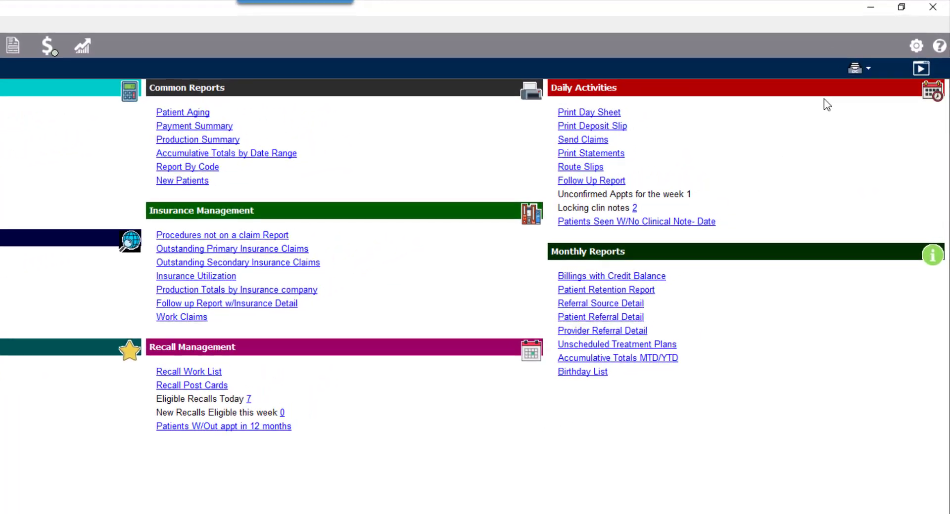
# - Open the default coverage table with code DEF from the setup page for editing
pyautogui.click(913, 44)
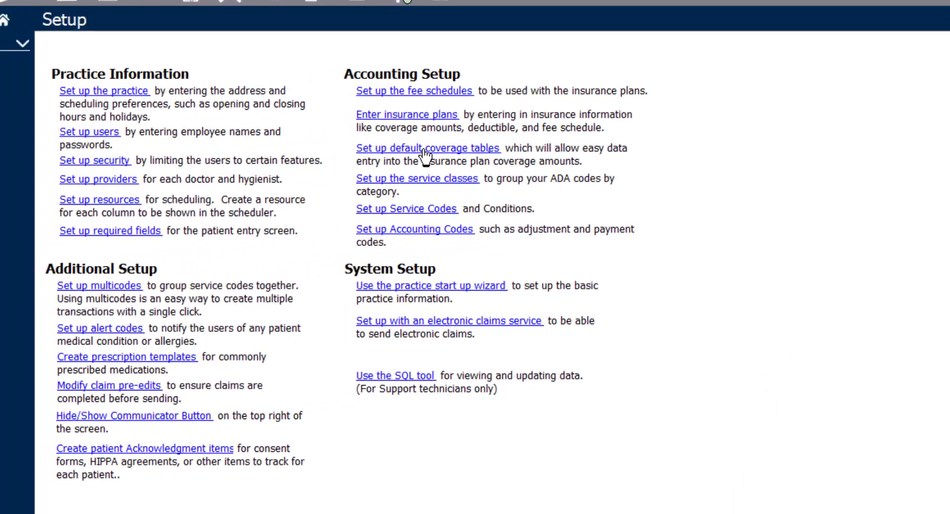
pyautogui.click(533, 138)
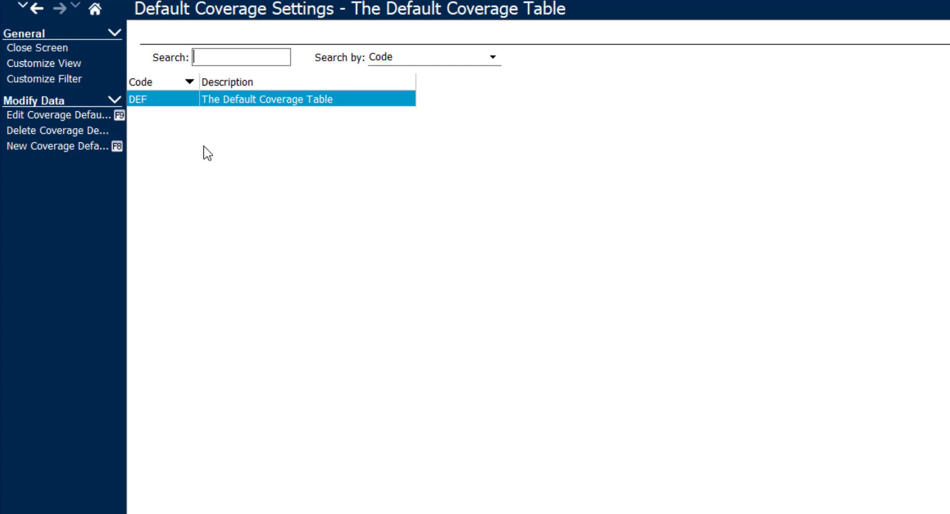
pyautogui.click(68, 113)
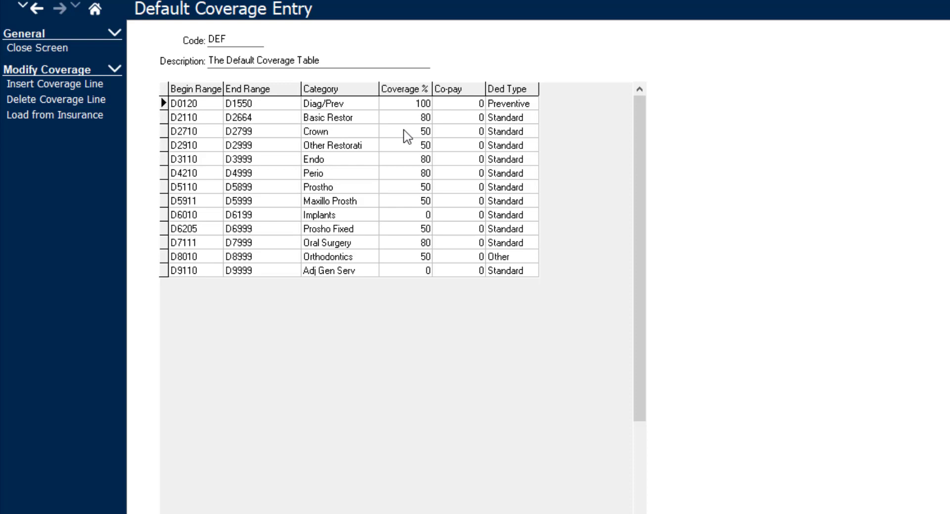
# - Start a new coverage line with begin and end range D4910 and category "Perio maint."
pyautogui.click(195, 173)
pyautogui.click(256, 174)
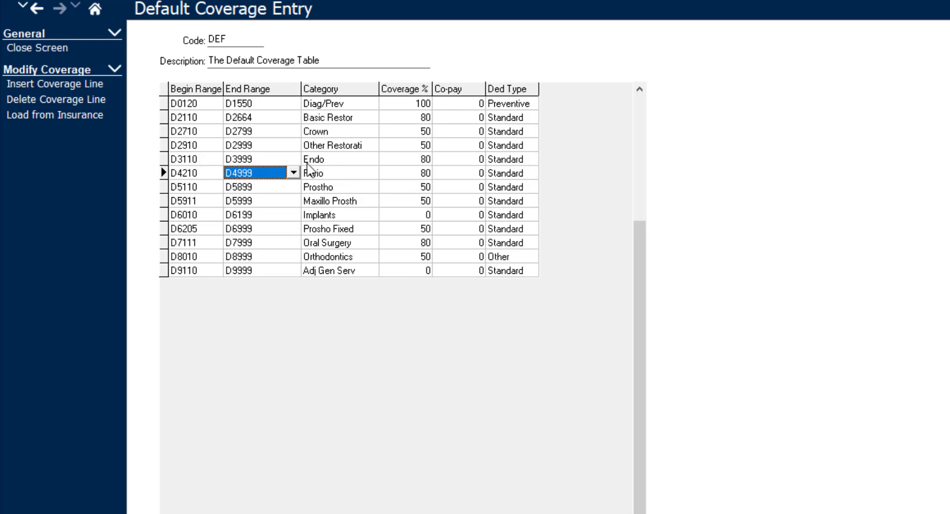
pyautogui.click(61, 86)
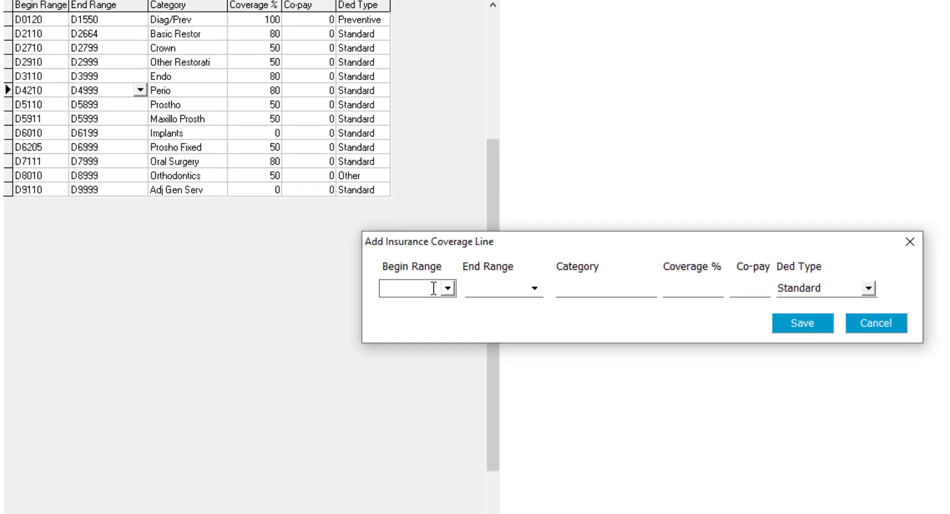
pyautogui.write('D4910')
pyautogui.press('Tab')
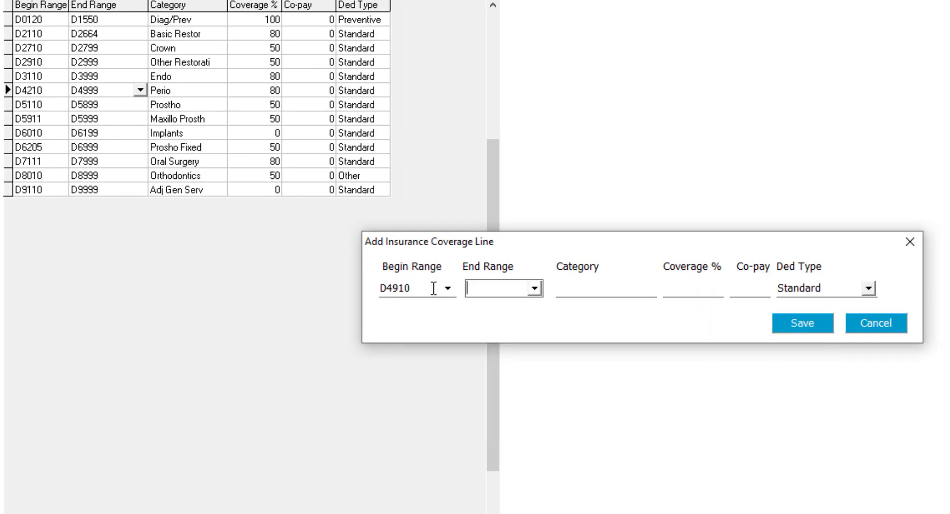
pyautogui.write('D4910')
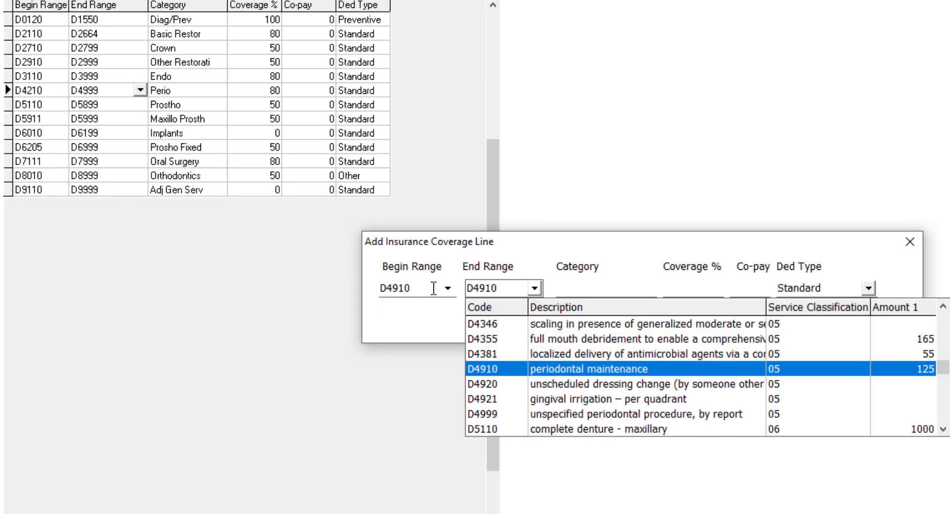
pyautogui.press('Tab')
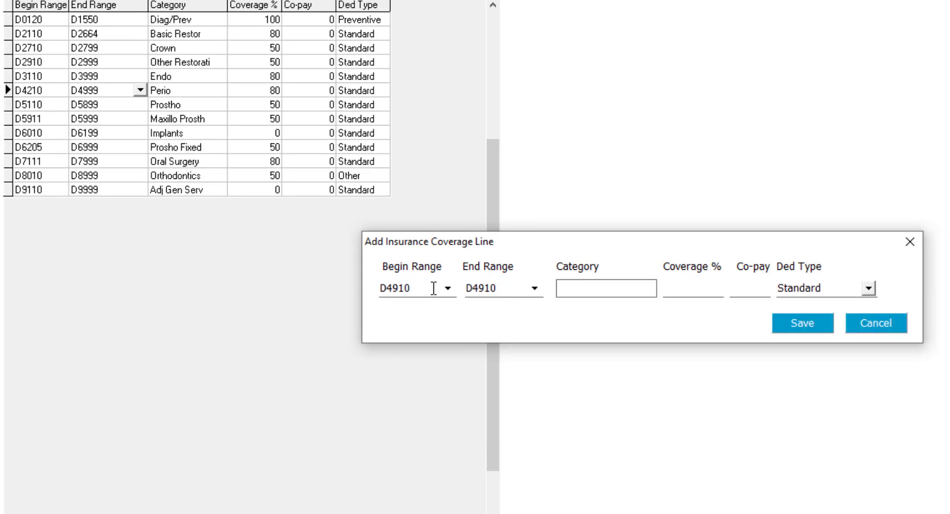
pyautogui.write('Perio maint.')
pyautogui.press('Tab')
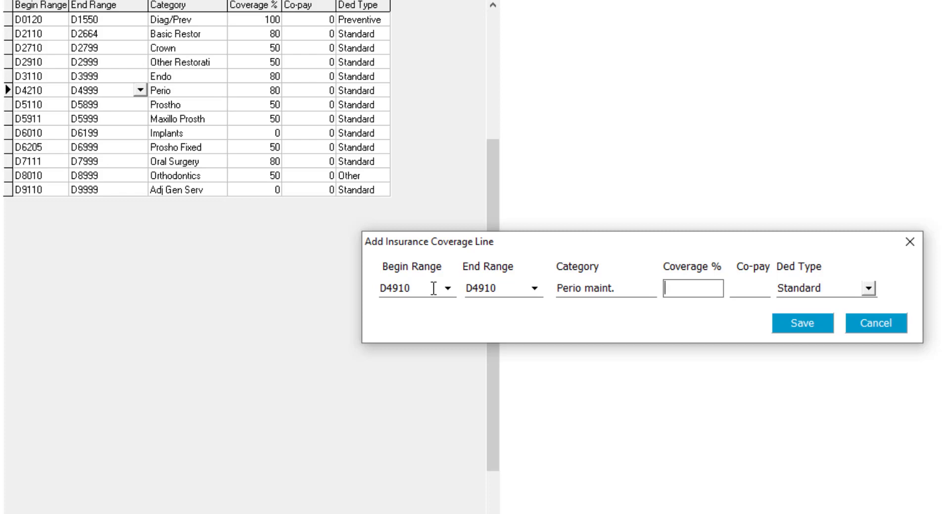
pyautogui.write('80')
pyautogui.press('BackSpace')
pyautogui.press('BackSpace')
pyautogui.write('100')
pyautogui.press('BackSpace')
pyautogui.press('BackSpace')
pyautogui.press('BackSpace')
# - Set the perio maintenance line's coverage to 80 percent and its co-pay to 0
pyautogui.write('80')
pyautogui.press('Tab')
pyautogui.write('0')
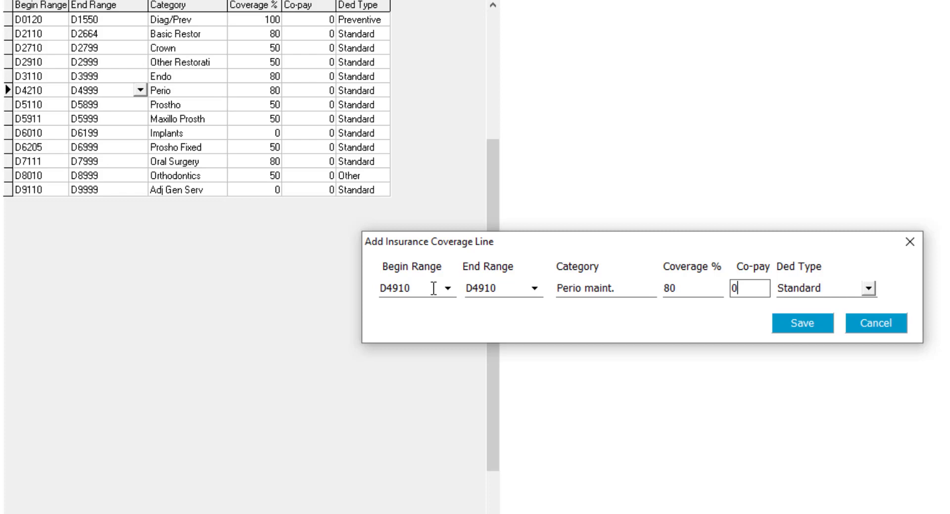
# - Set the perio maintenance line's deductible type to Standard and save it, accepting the split of the existing Perio range
pyautogui.click(868, 289)
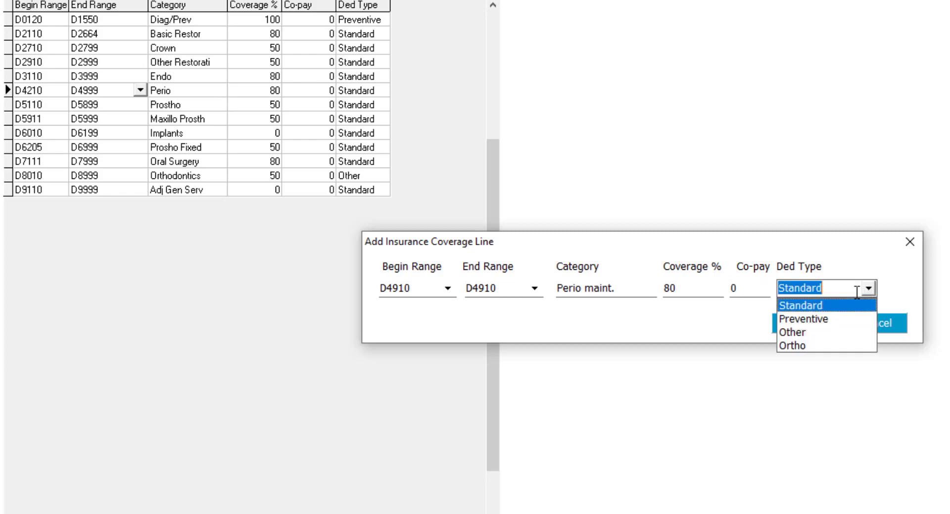
pyautogui.click(822, 315)
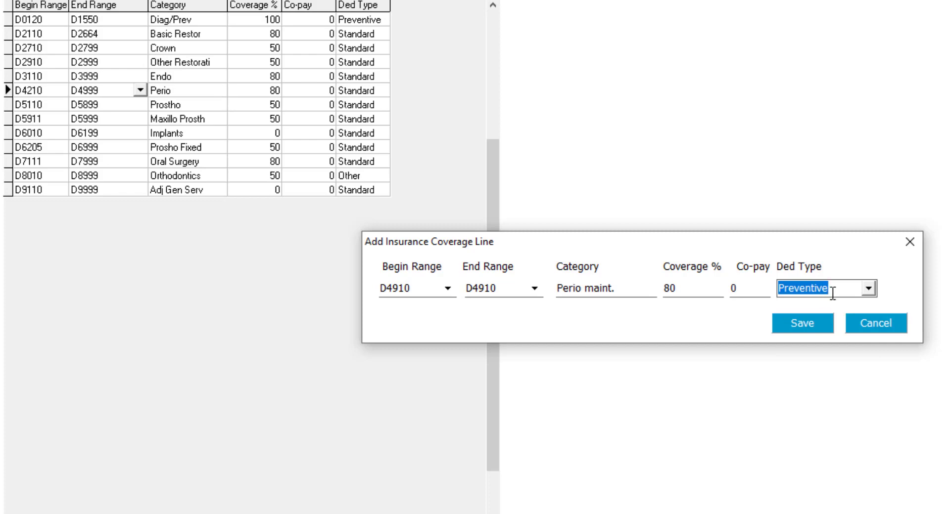
pyautogui.click(868, 288)
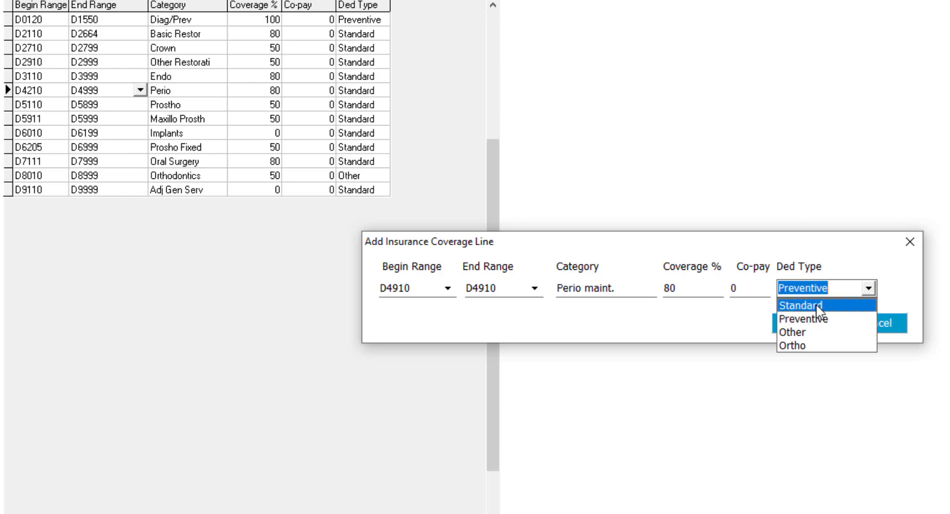
pyautogui.click(811, 305)
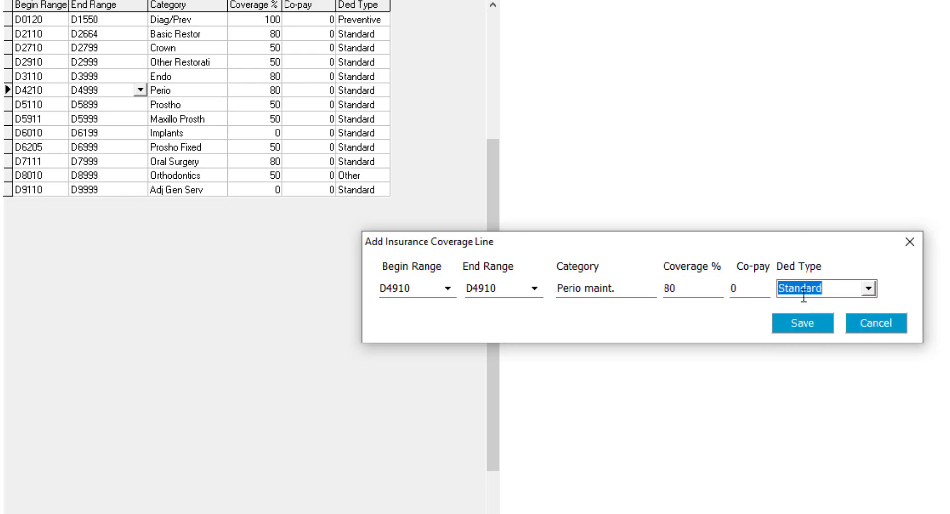
pyautogui.click(812, 322)
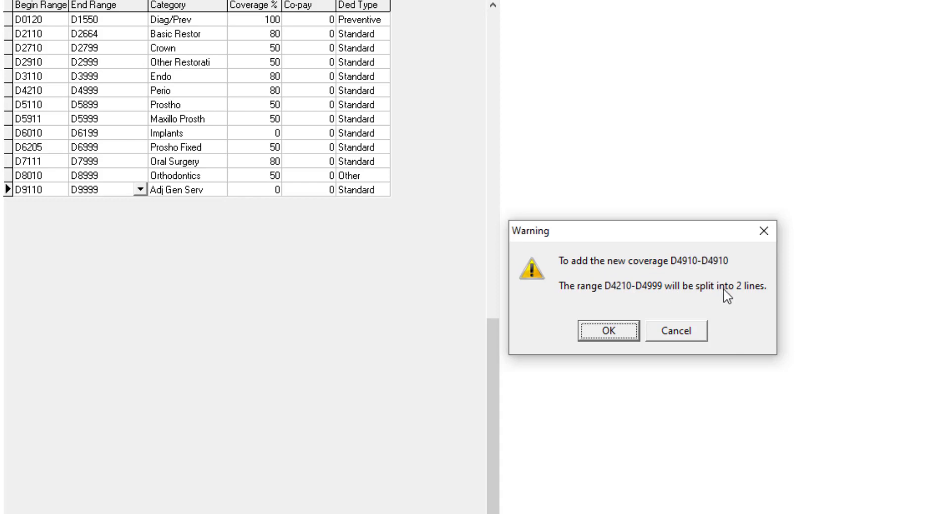
pyautogui.click(609, 333)
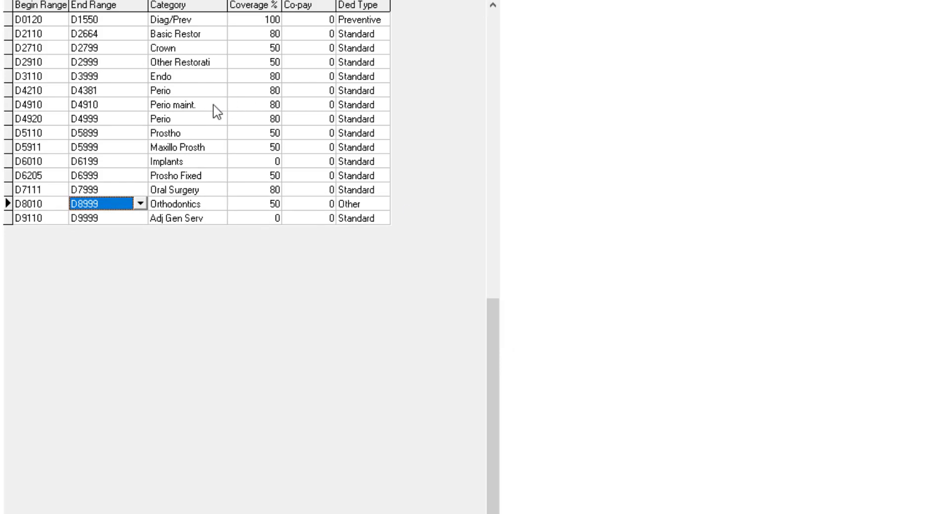
# - Examine the begin and end codes of the Perio lines around the perio maintenance line
pyautogui.click(44, 91)
pyautogui.click(100, 91)
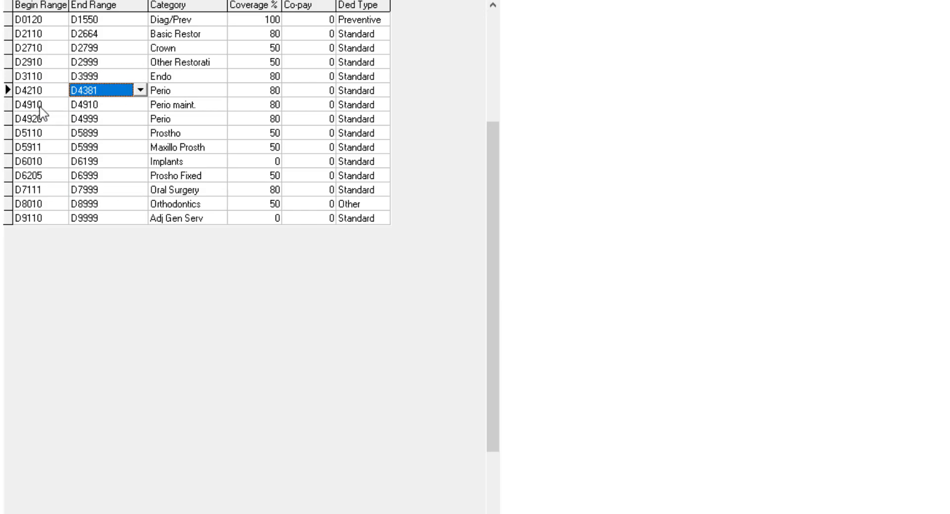
pyautogui.click(42, 105)
pyautogui.click(89, 106)
pyautogui.click(38, 121)
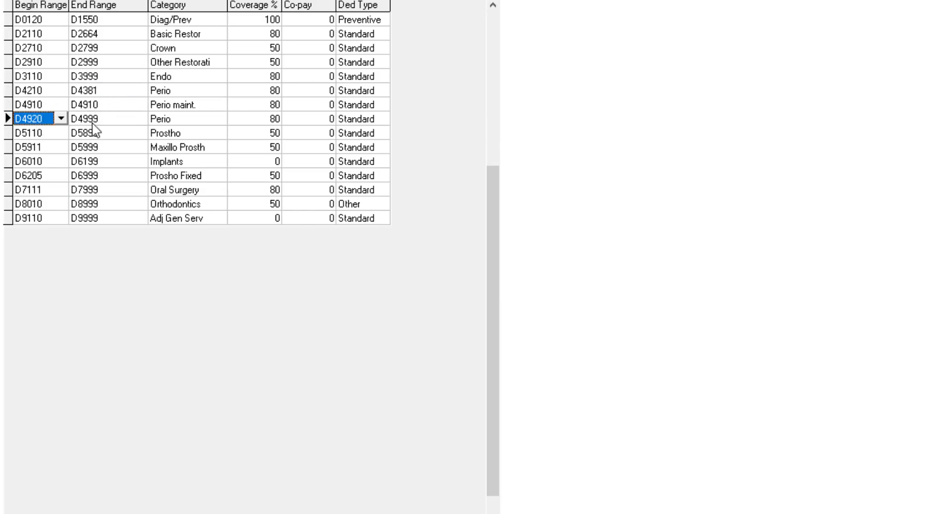
pyautogui.click(90, 120)
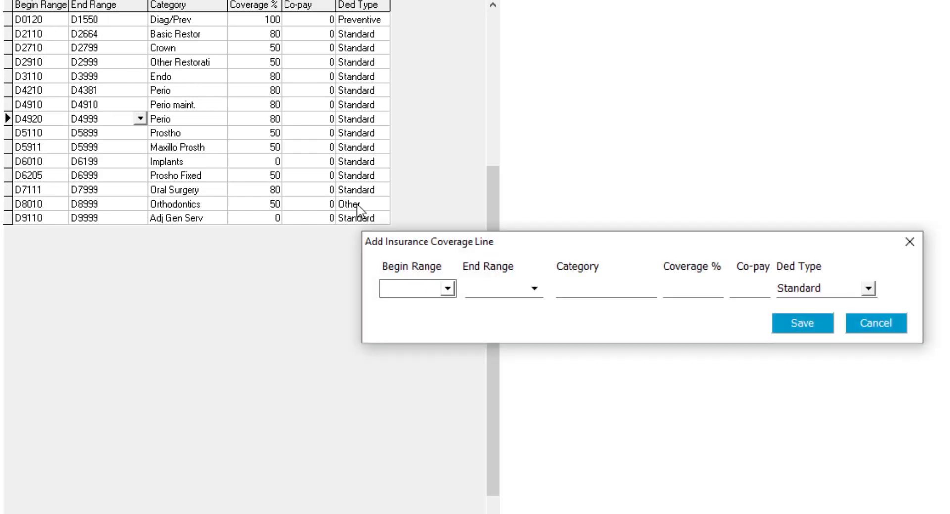
# - Insert another coverage line with begin range D0210, end range D0277 and category "x-rays"
pyautogui.write('d')
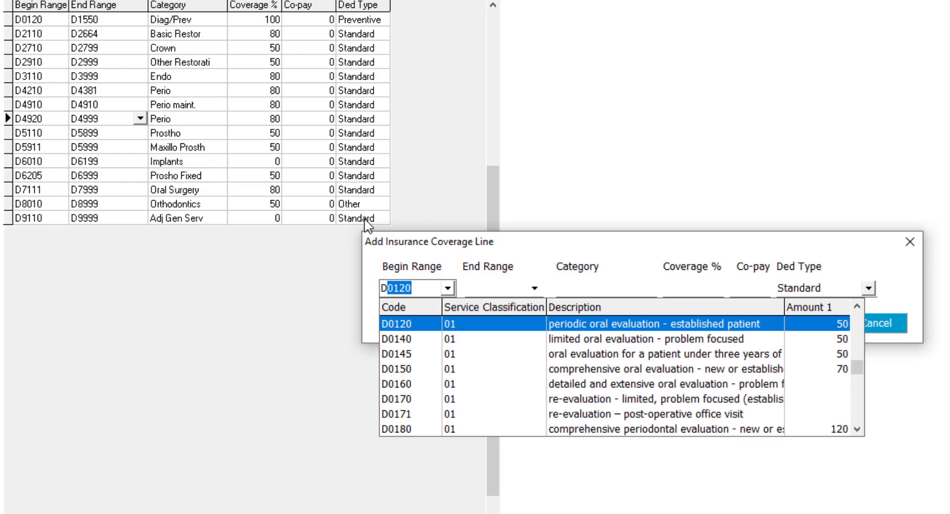
pyautogui.write('0210')
pyautogui.press('Tab')
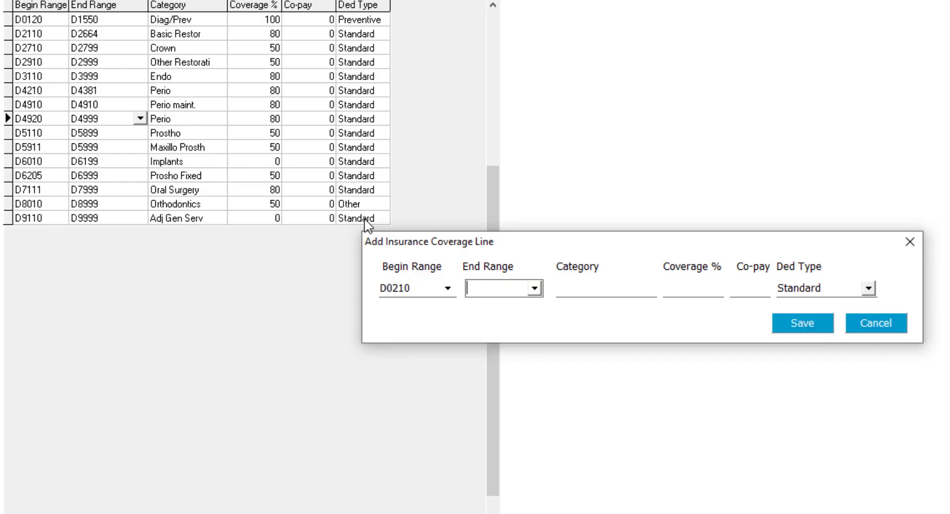
pyautogui.write('d')
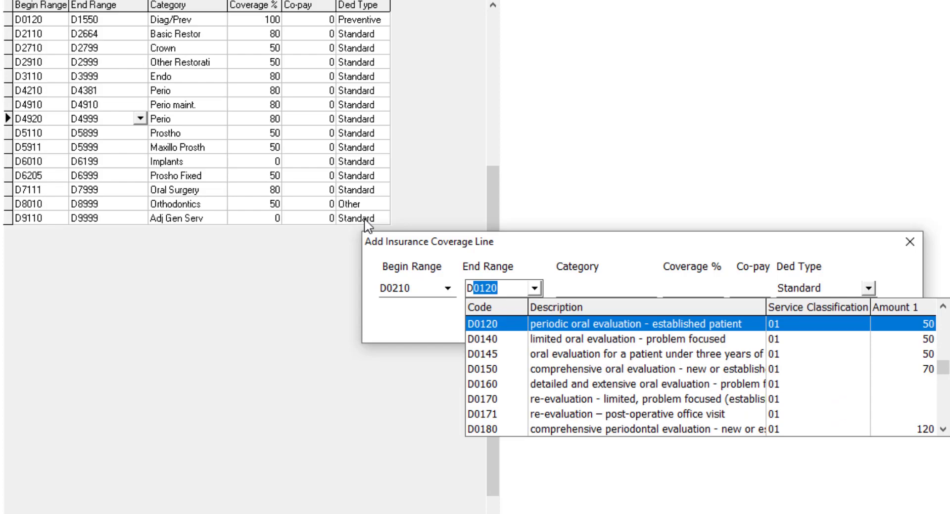
pyautogui.write('0277')
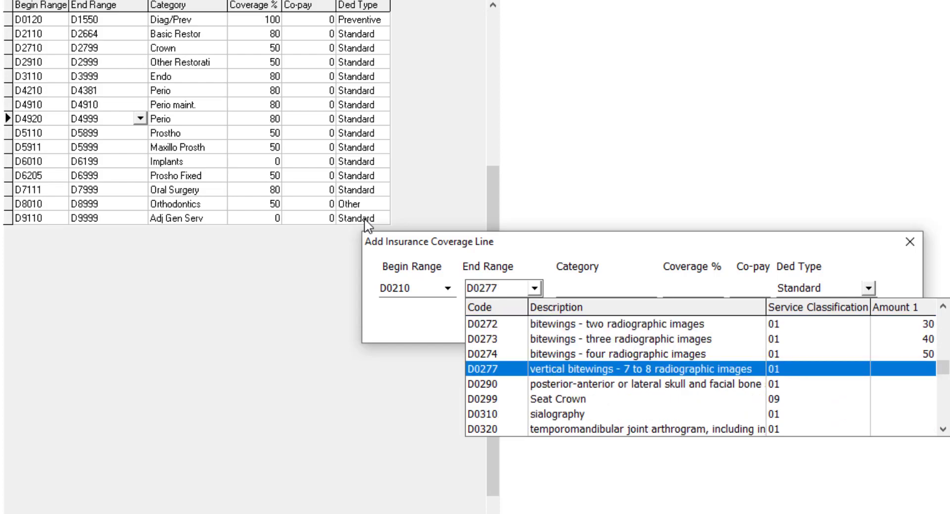
pyautogui.press('Tab')
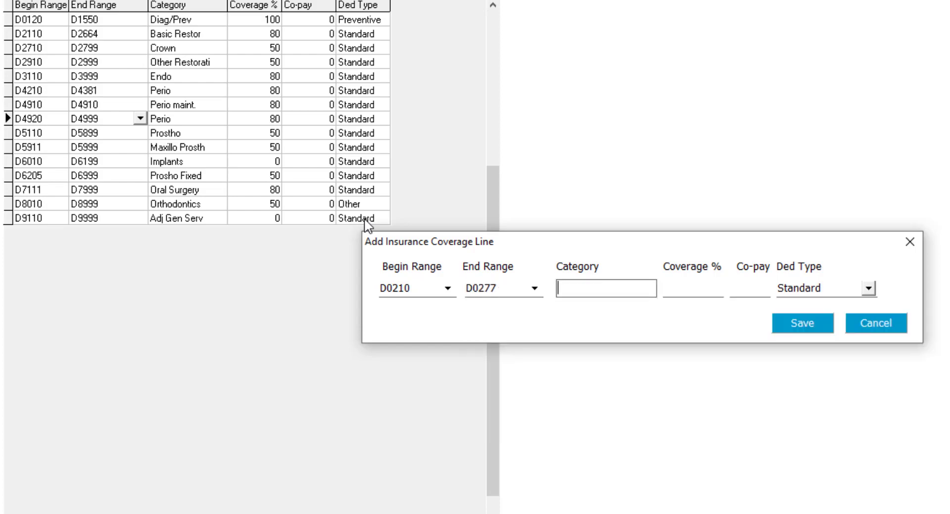
pyautogui.write('x-rays')
pyautogui.press('Tab')
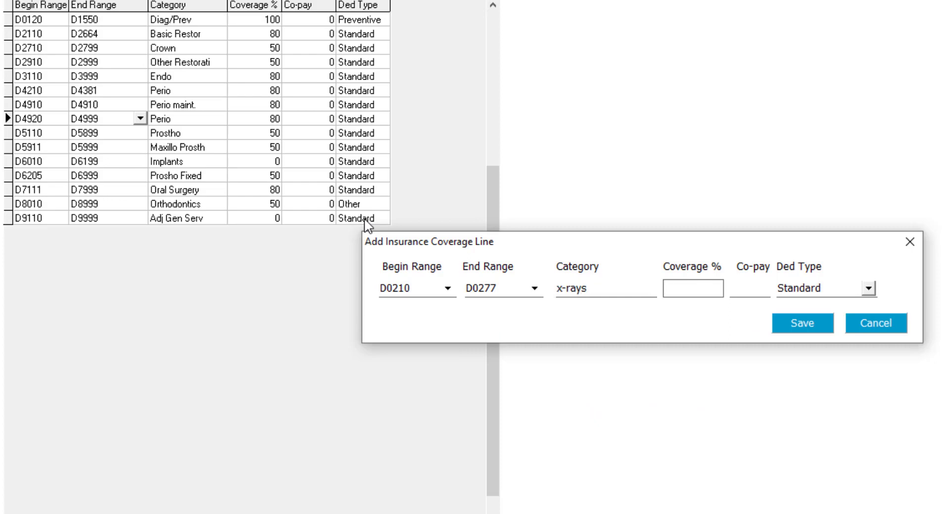
# - Give the x-rays line 100 percent coverage, co-pay 0 and deductible type Preventive, and save it, accepting the split of the Diag/Prev range
pyautogui.write('100')
pyautogui.press('Tab')
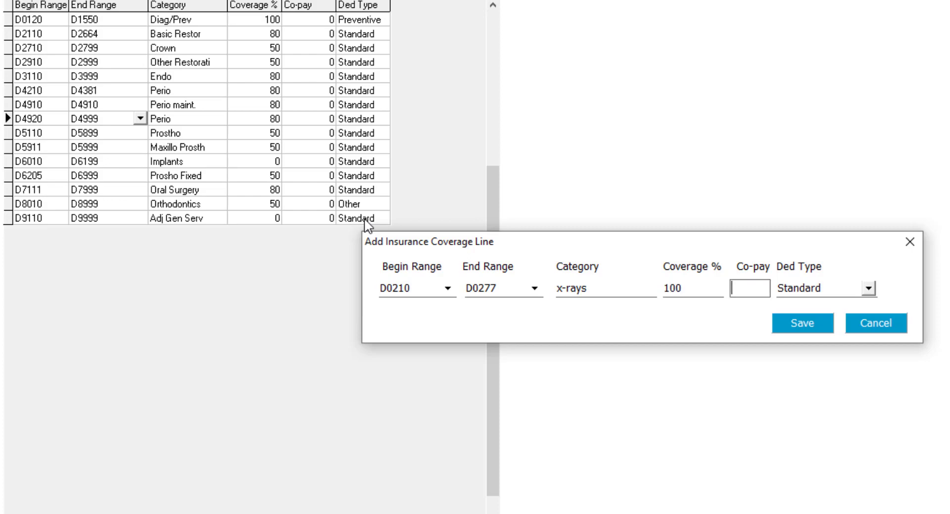
pyautogui.press('Tab')
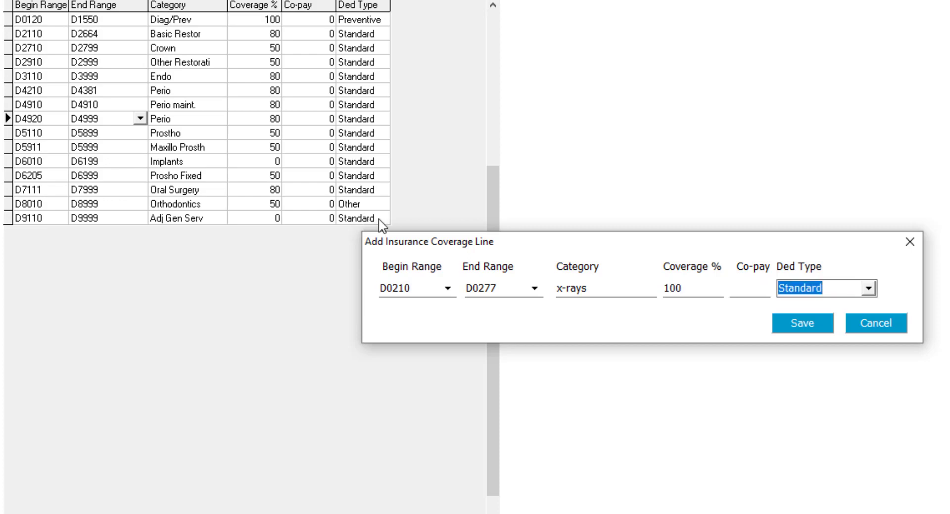
pyautogui.click(763, 281)
pyautogui.write('0')
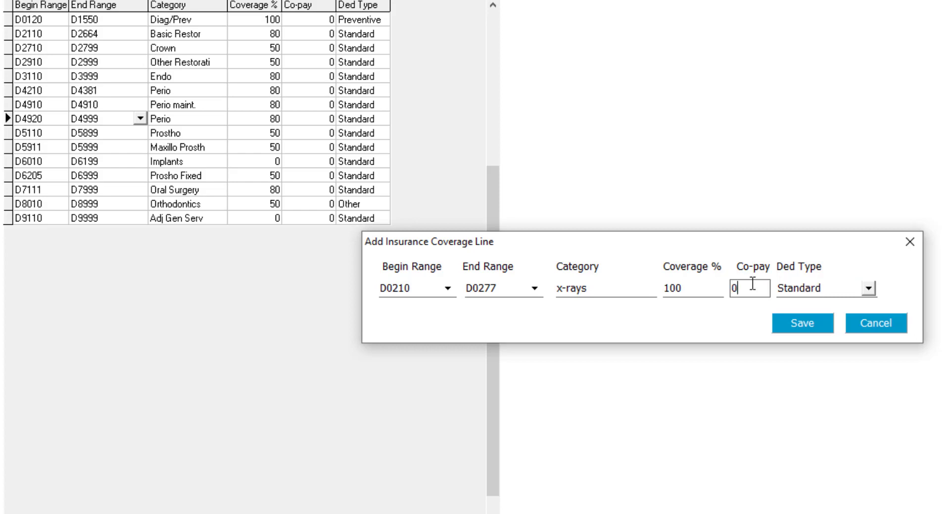
pyautogui.click(797, 288)
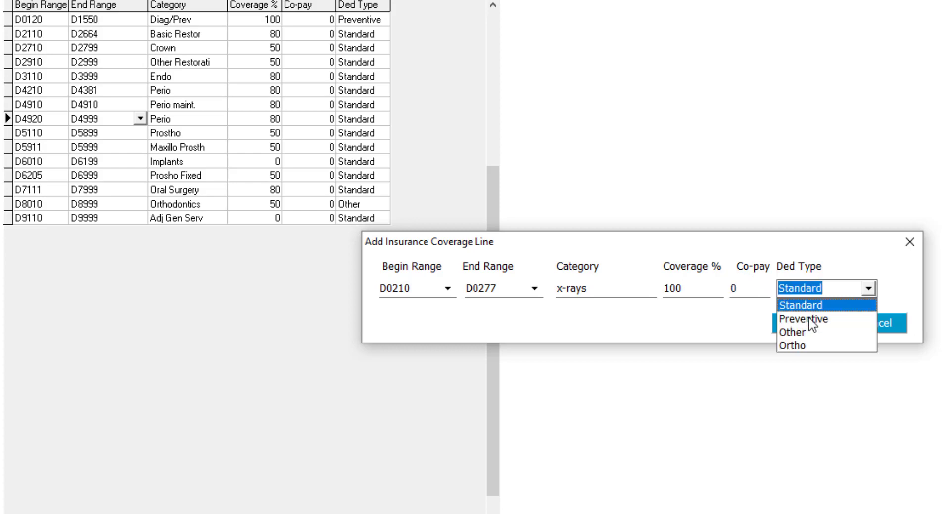
pyautogui.click(811, 323)
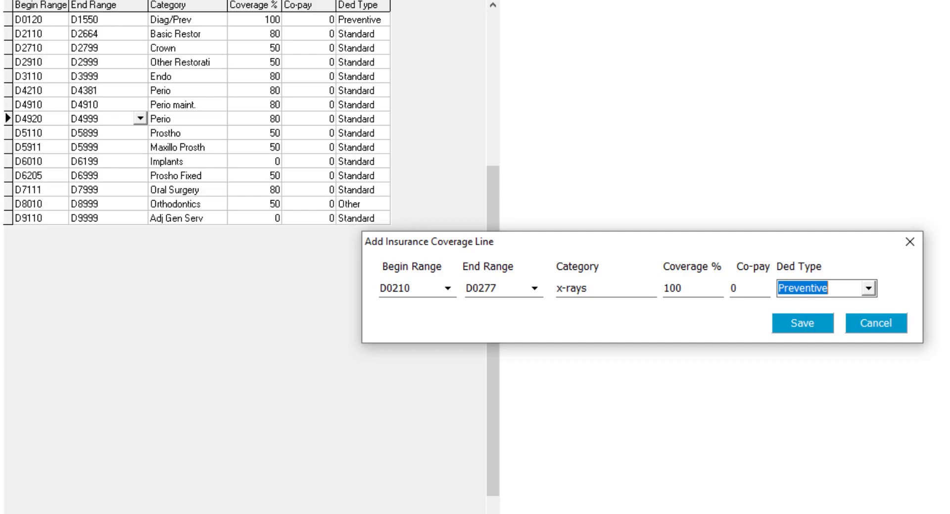
pyautogui.click(811, 321)
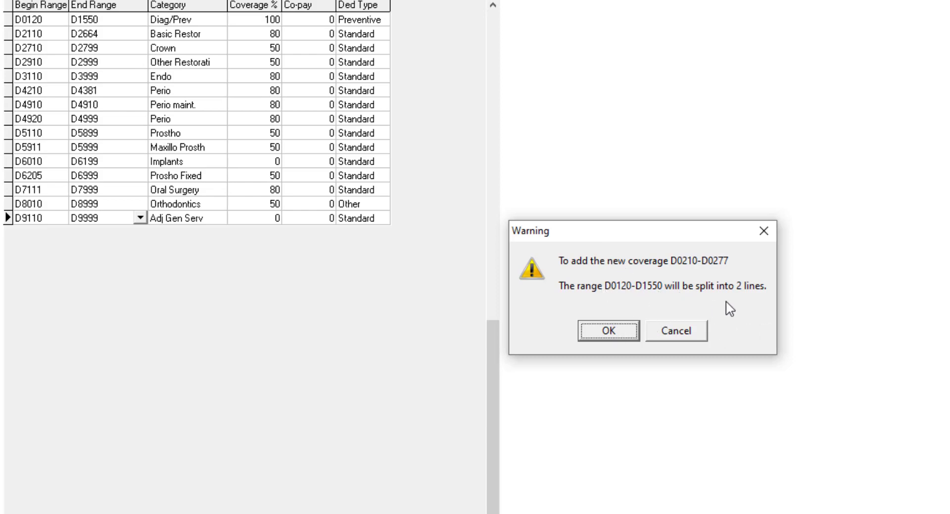
pyautogui.click(608, 331)
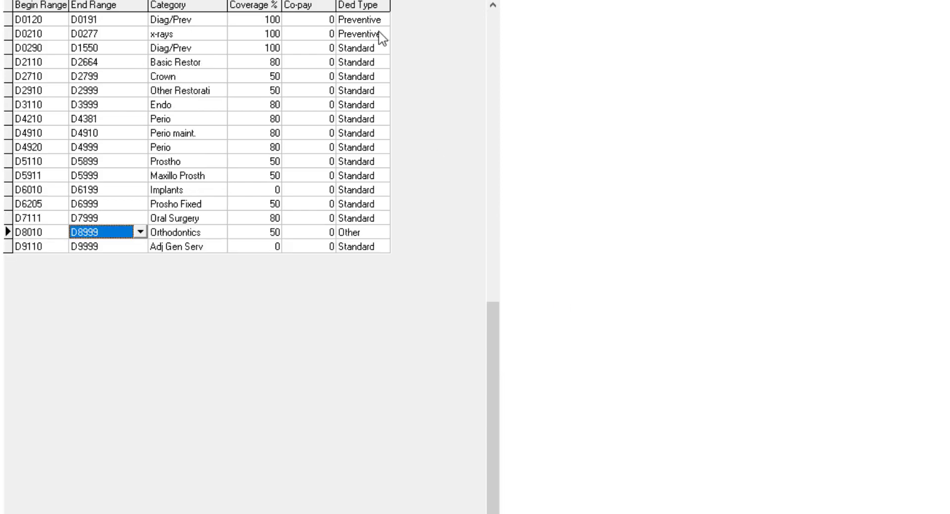
# - Check the x-rays line's coverage and the code range of the Diag/Prev line below it
pyautogui.click(263, 34)
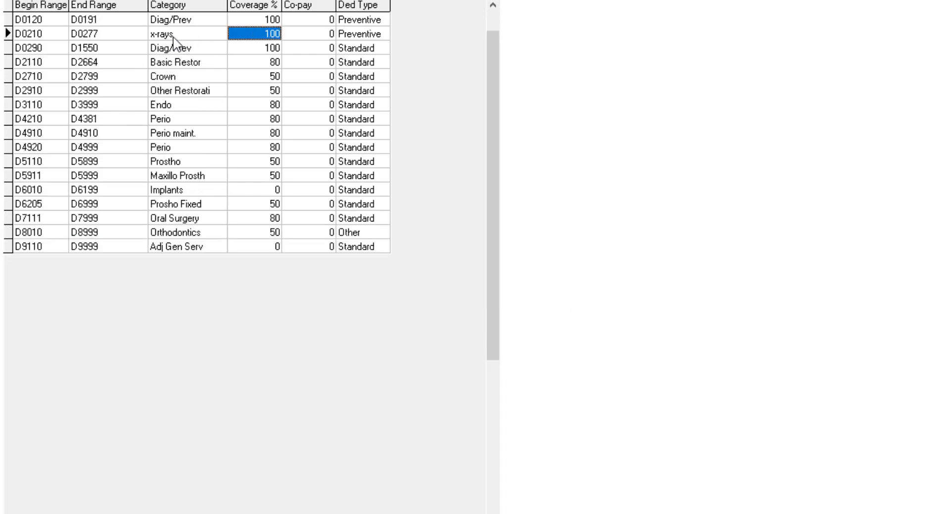
pyautogui.click(31, 47)
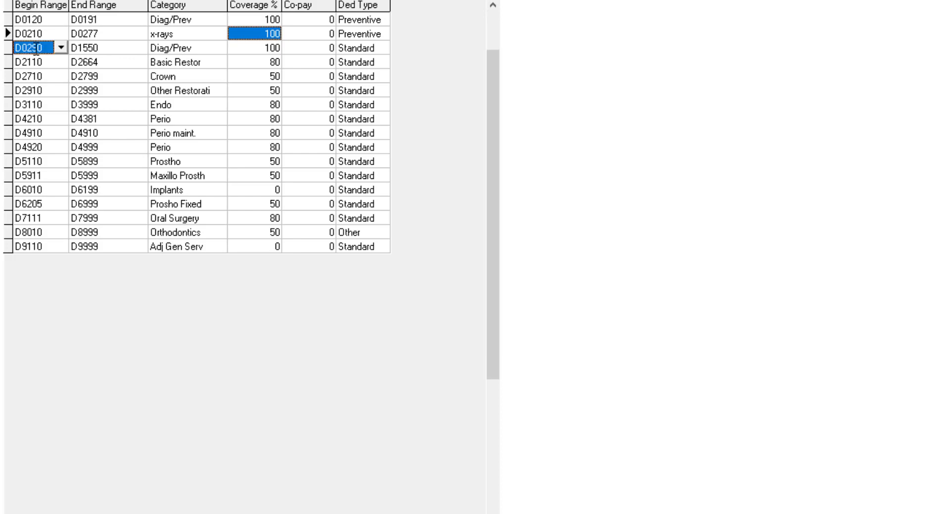
pyautogui.click(79, 50)
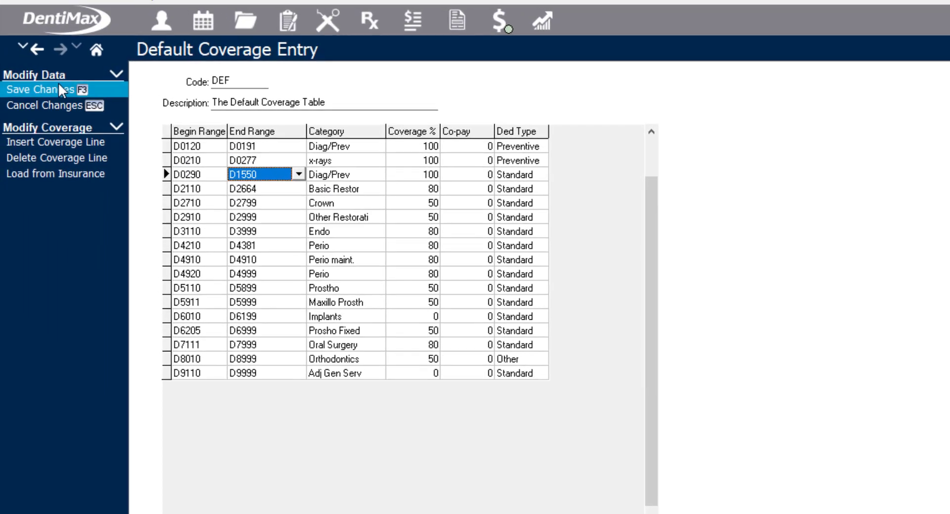
# - Save the changes to the default coverage table
pyautogui.click(59, 85)
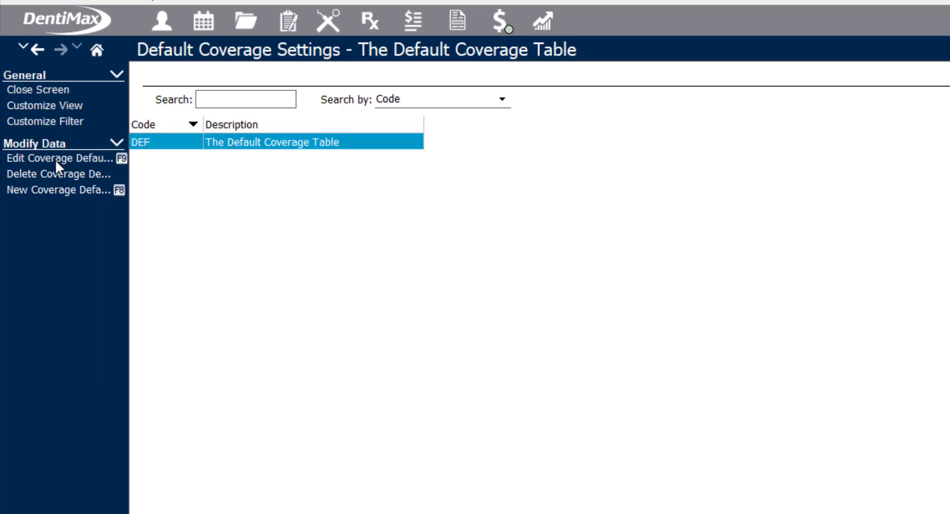
pyautogui.click(67, 191)
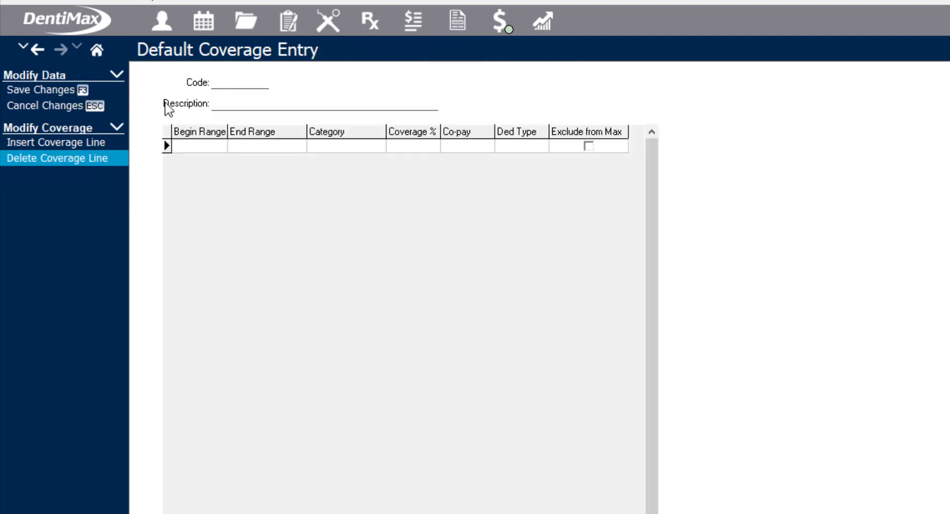
pyautogui.click(105, 141)
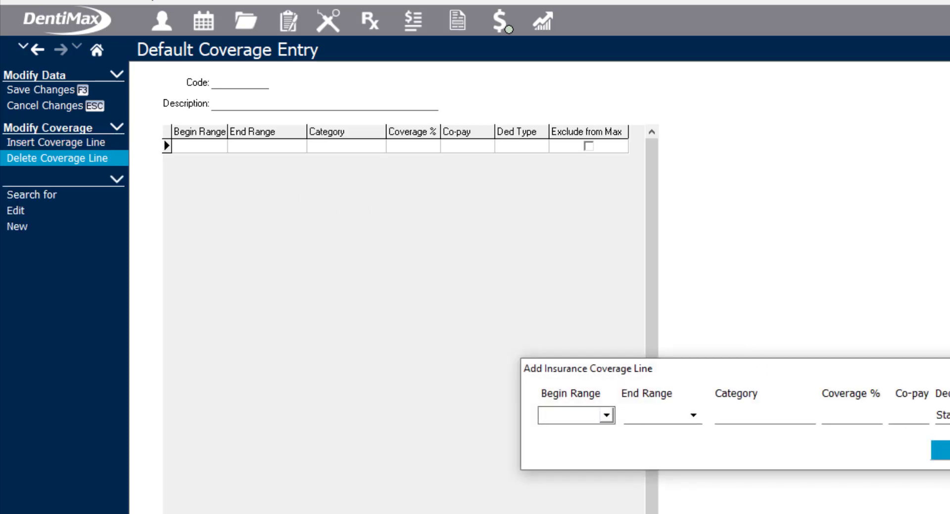
pyautogui.press('Escape')
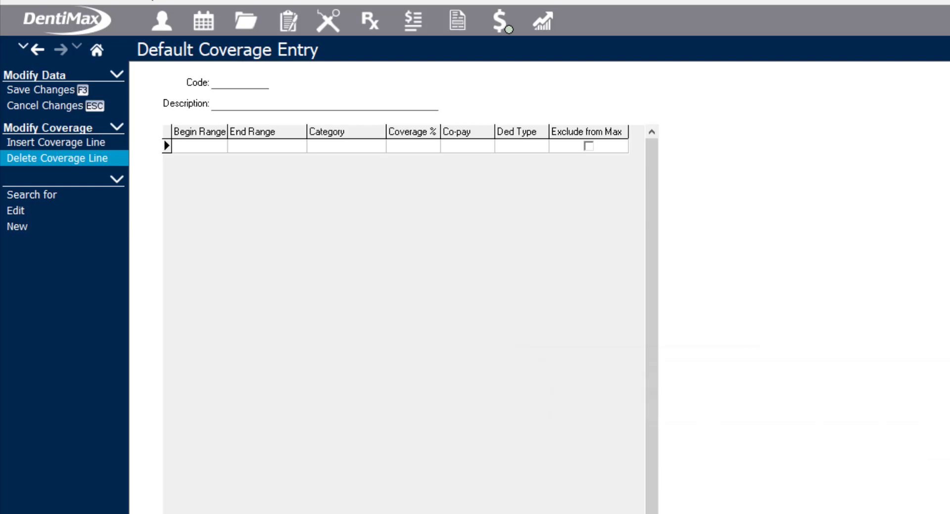
pyautogui.click(92, 105)
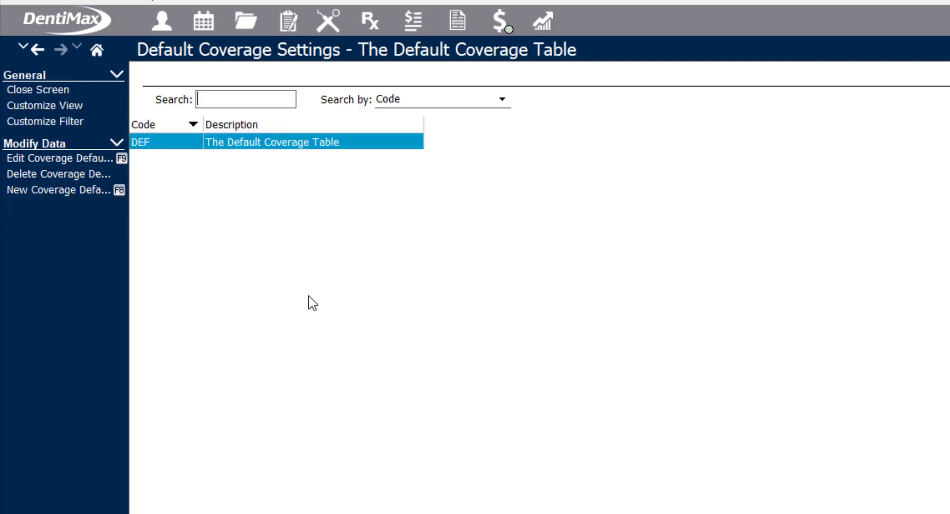
# - Leave the default coverage settings and open the coverage details of the Aetna insurance plan AET01 for editing
pyautogui.press('Escape')
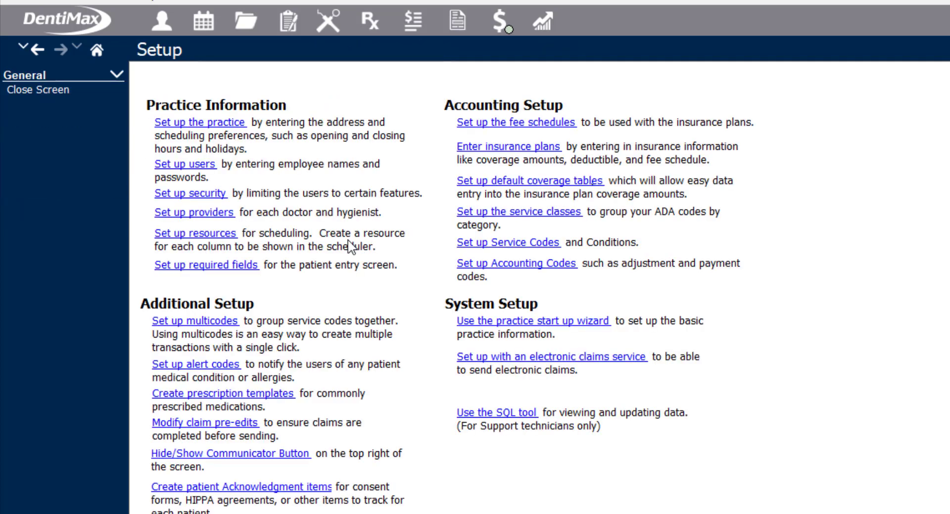
pyautogui.click(532, 147)
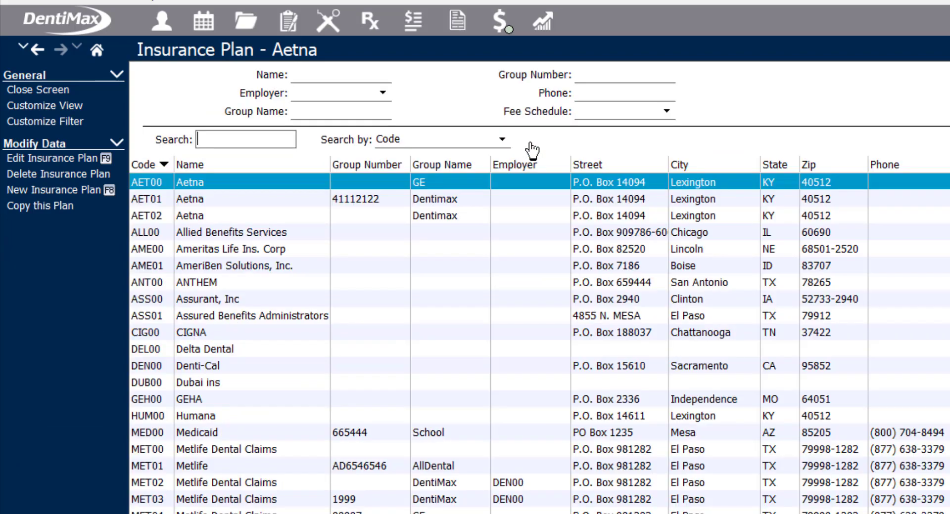
pyautogui.click(190, 200)
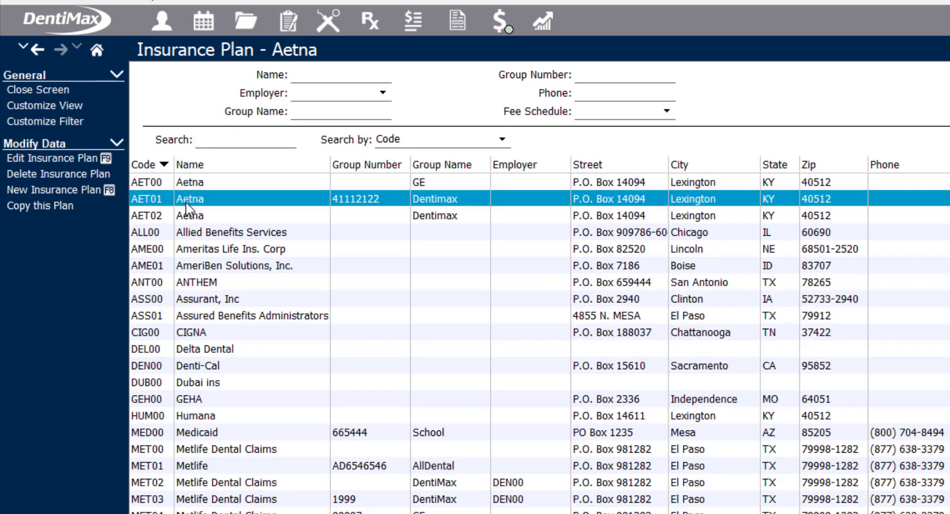
pyautogui.click(41, 158)
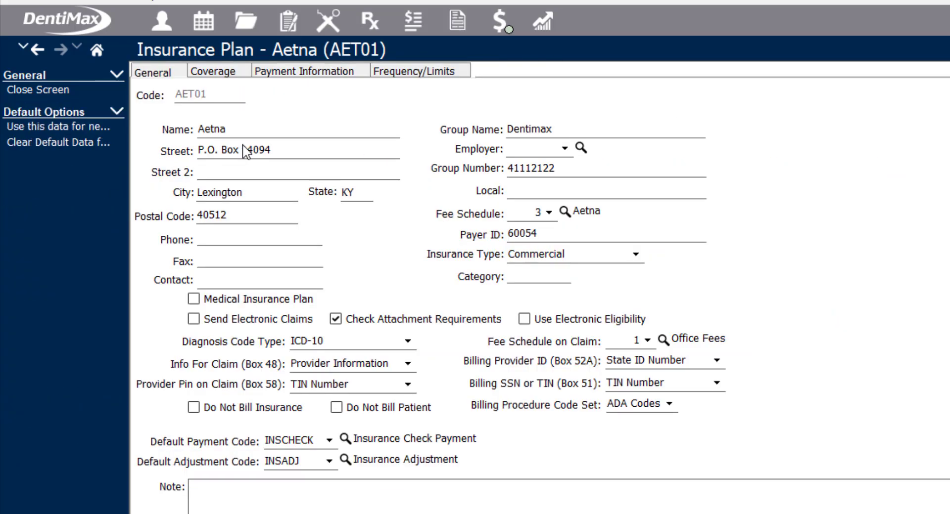
pyautogui.click(227, 72)
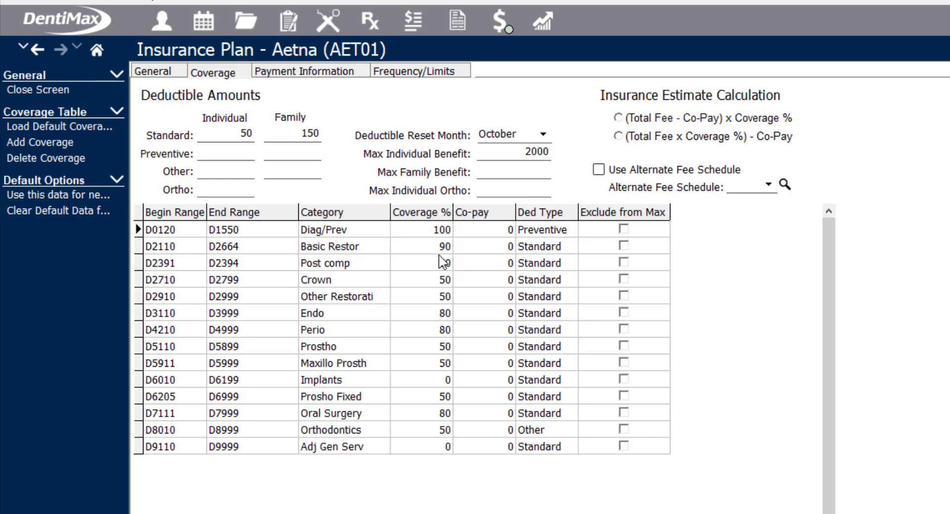
# - Load the default coverage table DEF into the Aetna plan's coverage
pyautogui.click(81, 128)
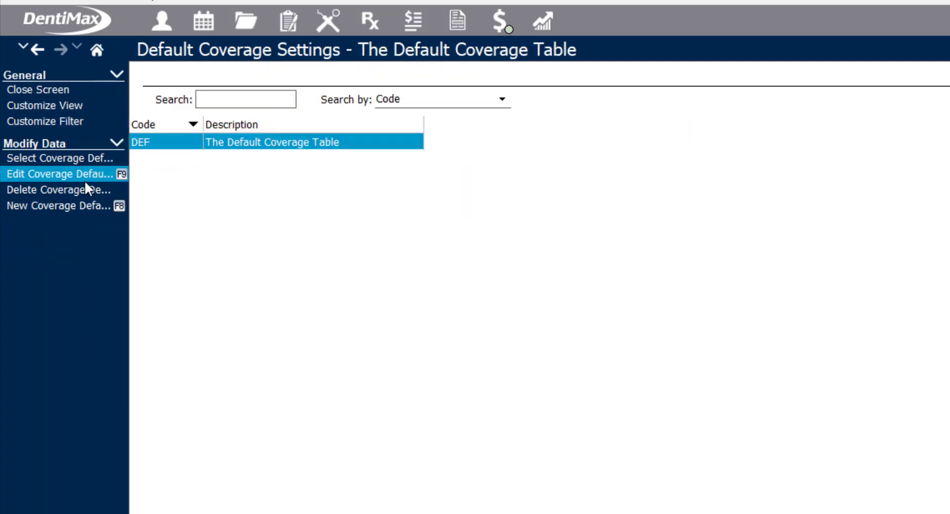
pyautogui.click(78, 156)
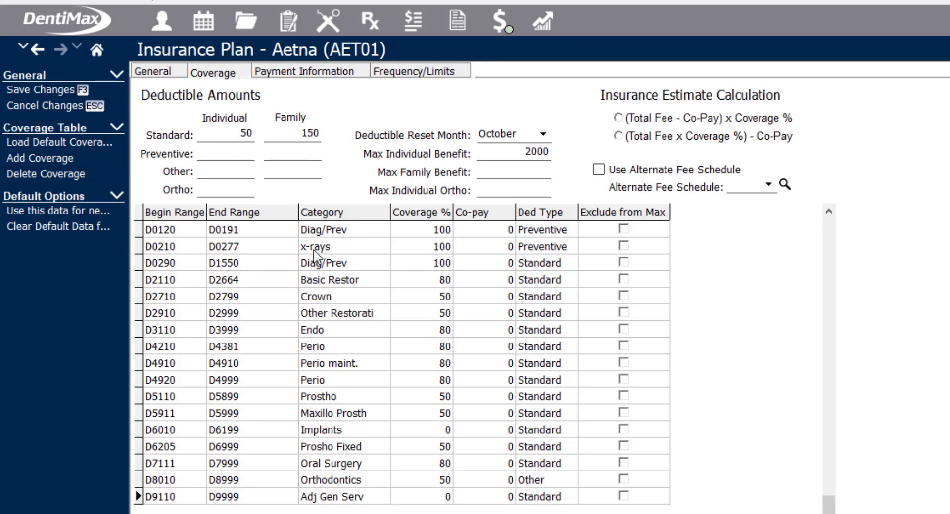
# - Check the x-rays and Perio maint. lines and the Basic Restor coverage percentage in the plan's coverage table
pyautogui.click(316, 249)
pyautogui.click(325, 366)
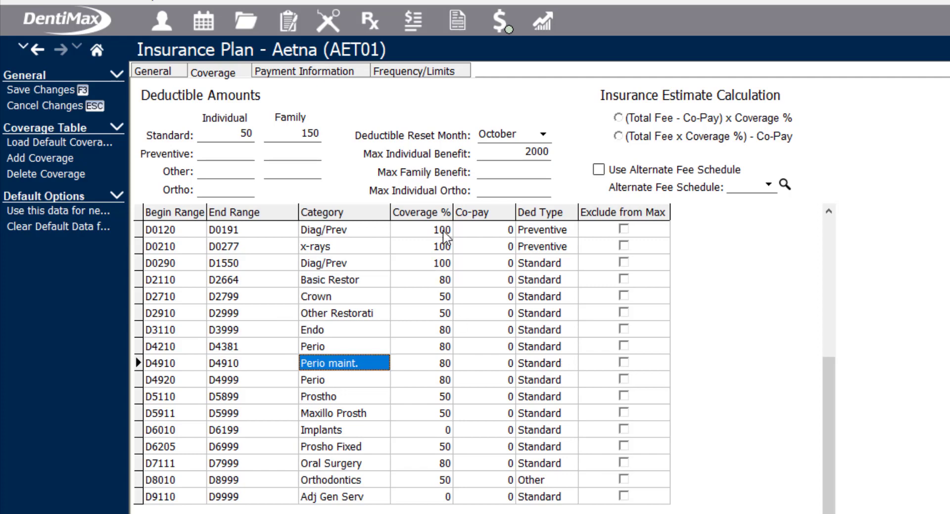
pyautogui.click(445, 280)
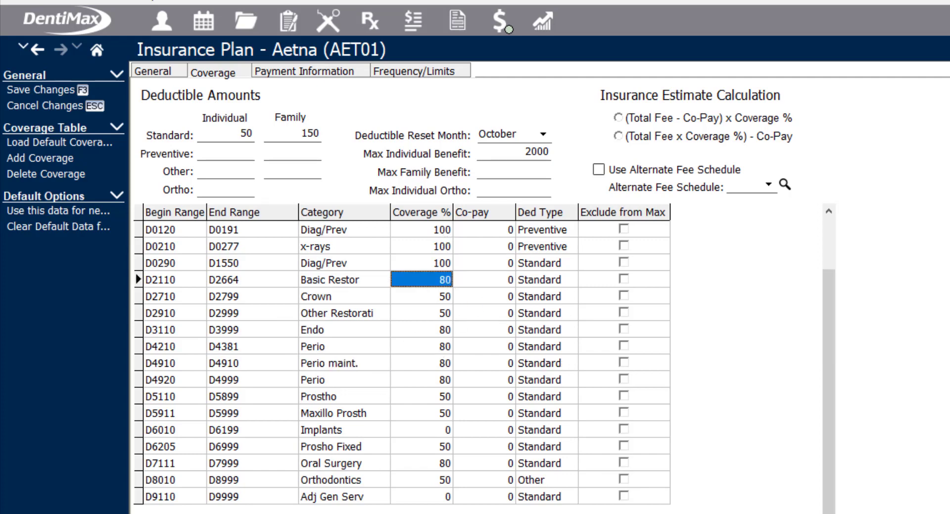
# - Bring up a blank entry for an additional coverage line in the Aetna plan and cancel it
pyautogui.click(32, 154)
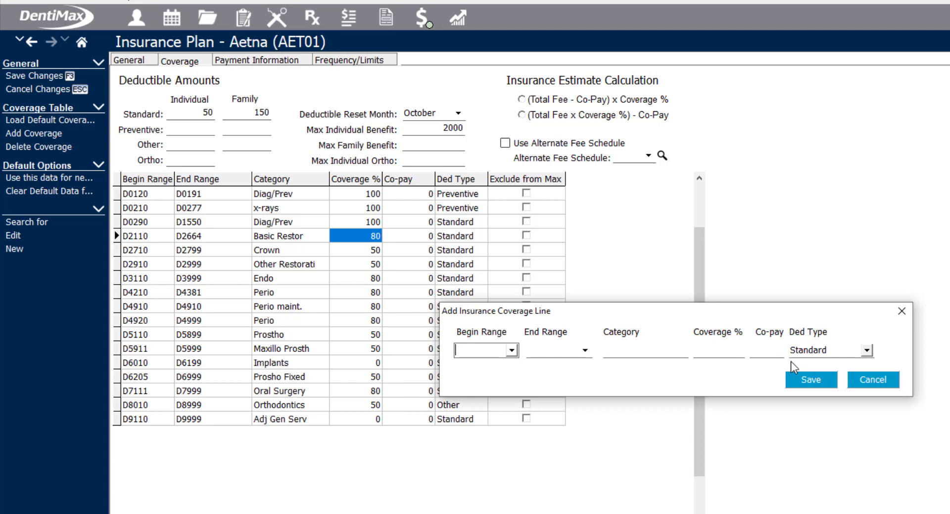
pyautogui.click(875, 383)
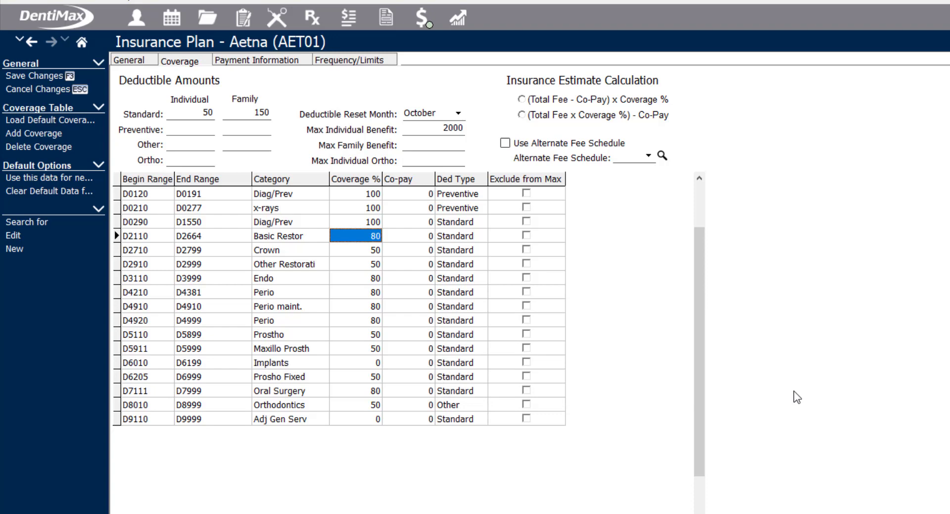